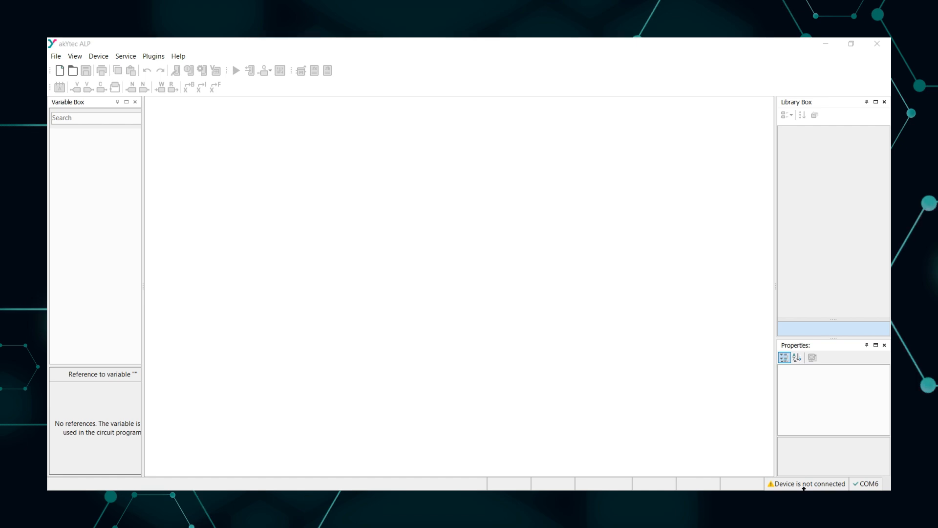
Step: Create a new project for the PR205.24.5.2.X.0 device
{"action": "left_click", "coordinate": [823, 484]}
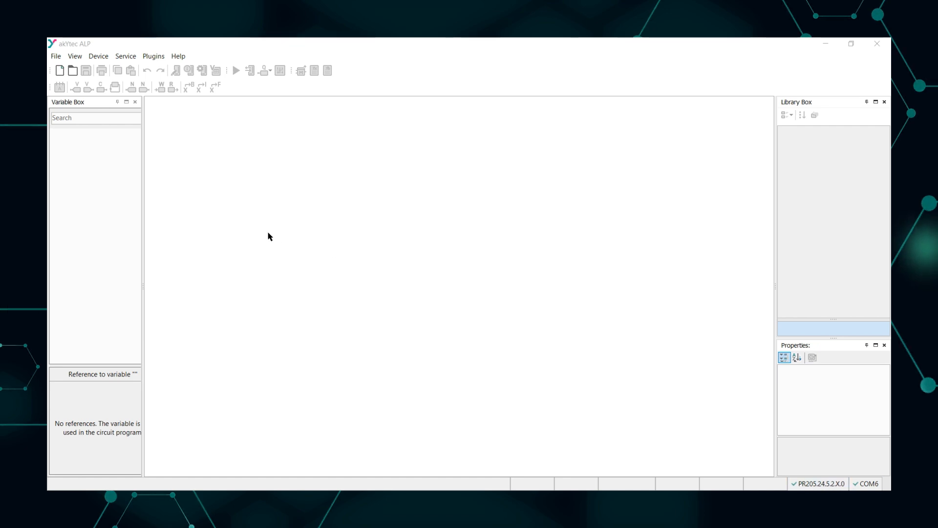
{"action": "left_click", "coordinate": [60, 71]}
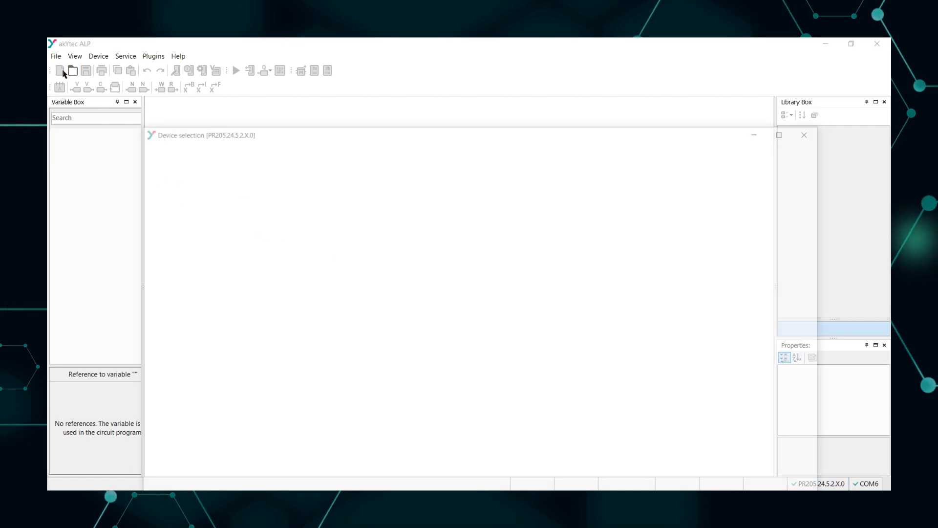
{"action": "double_click", "coordinate": [384, 391]}
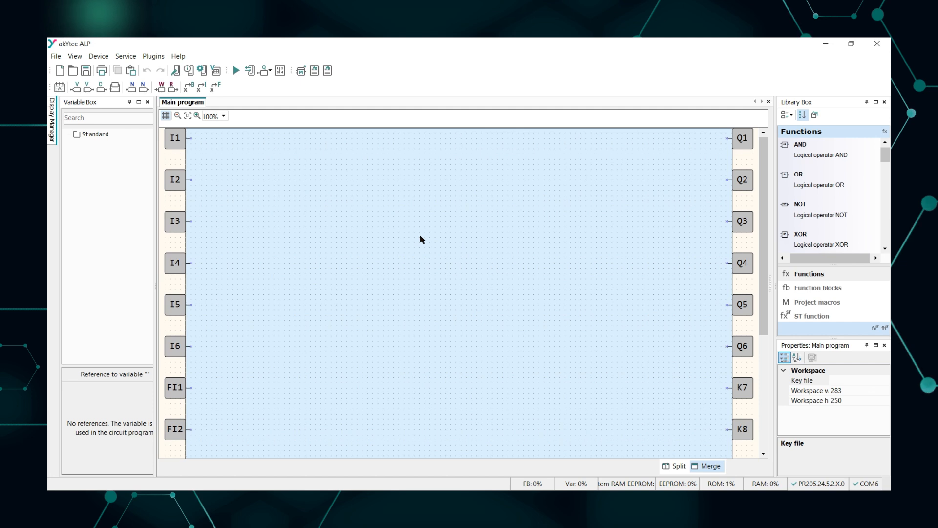
Step: Open Form 1 of Group 1 in the display form editor
{"action": "left_click", "coordinate": [52, 119]}
{"action": "left_click", "coordinate": [105, 157]}
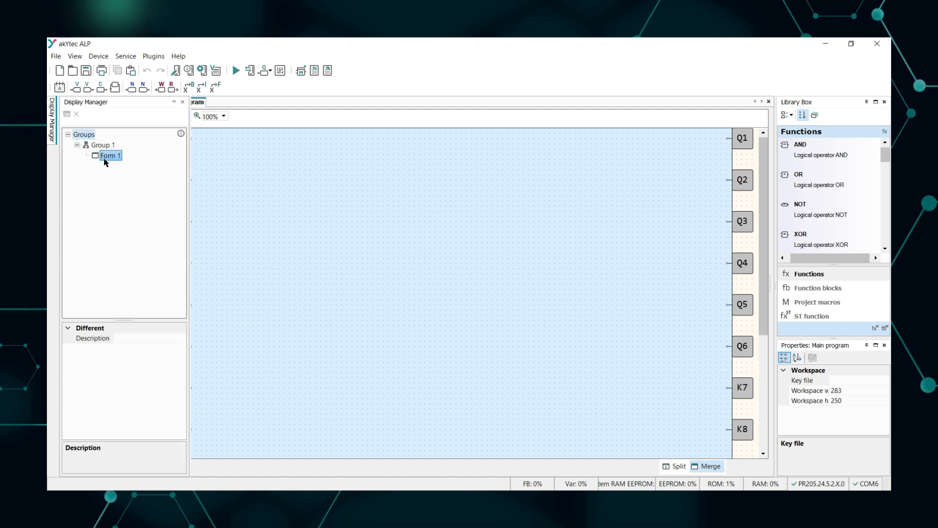
{"action": "double_click", "coordinate": [115, 157]}
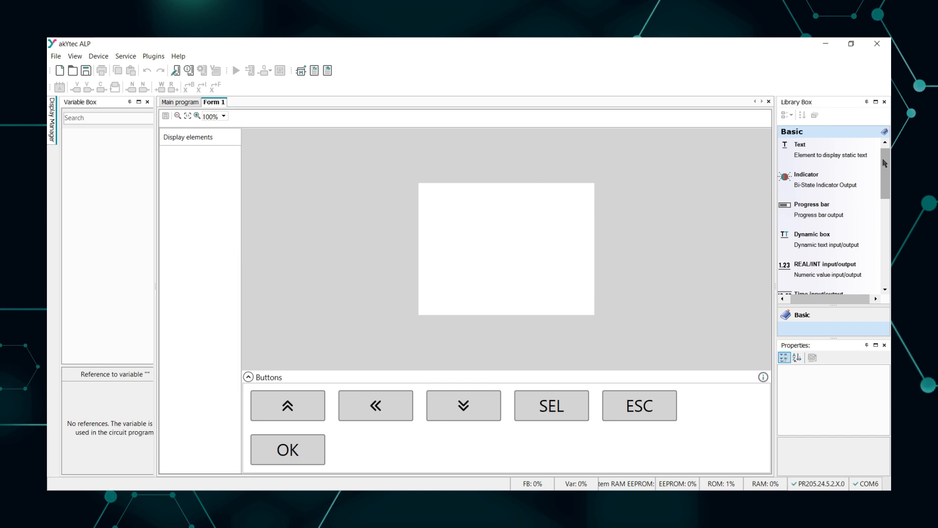
Step: Look through the Basic library to examine which display elements are available for the form
{"action": "left_click_drag", "start_coordinate": [885, 163], "coordinate": [883, 188]}
{"action": "left_click", "coordinate": [801, 160]}
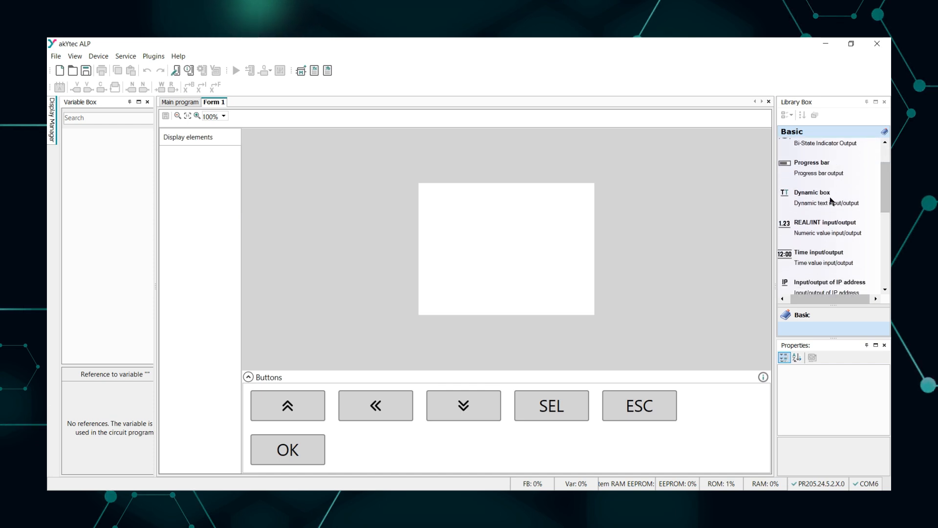
{"action": "scroll", "coordinate": [845, 262], "scroll_direction": "down", "scroll_amount": 3}
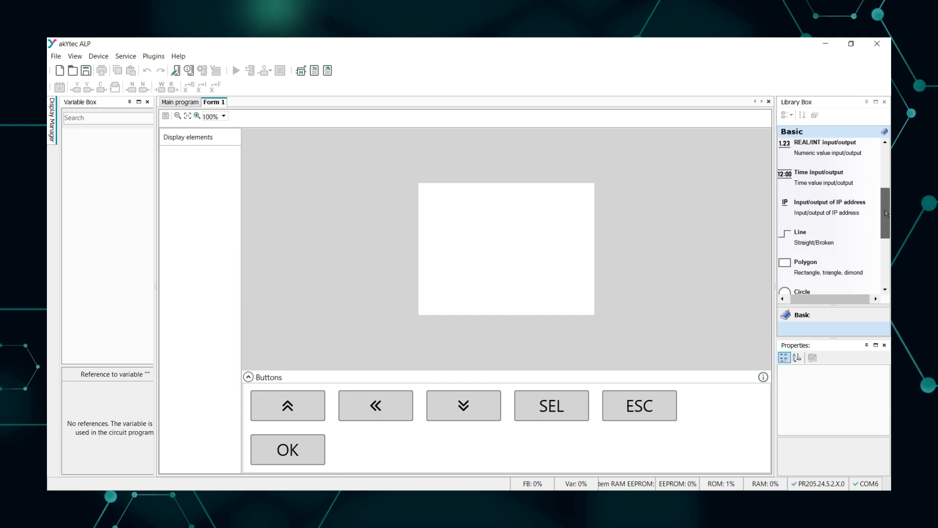
{"action": "left_click", "coordinate": [826, 205]}
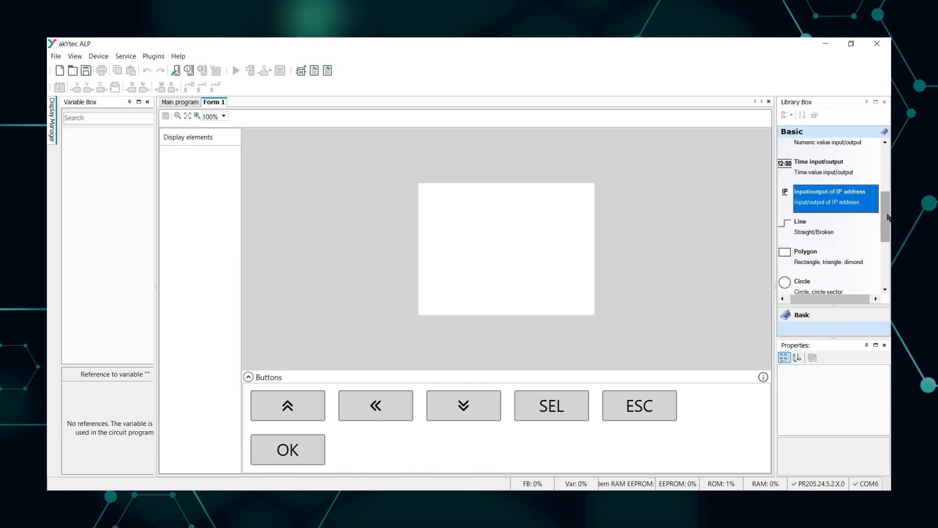
{"action": "left_click_drag", "start_coordinate": [886, 210], "coordinate": [888, 179]}
{"action": "scroll", "coordinate": [801, 230], "scroll_direction": "up", "scroll_amount": 2}
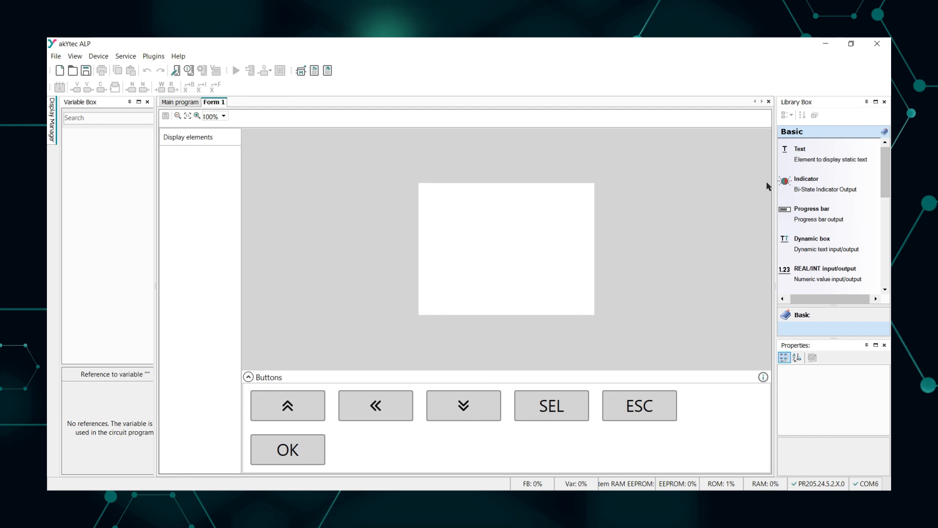
Step: Place a Text element in the upper part of Form 1 and an Indicator element below it
{"action": "left_click_drag", "start_coordinate": [828, 155], "coordinate": [483, 220]}
{"action": "left_click_drag", "start_coordinate": [836, 184], "coordinate": [519, 259]}
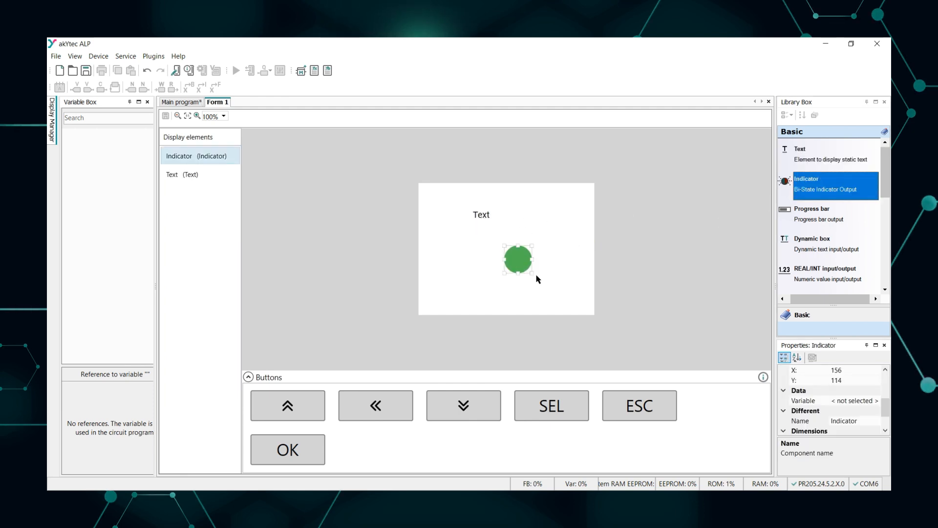
{"action": "left_click", "coordinate": [559, 272]}
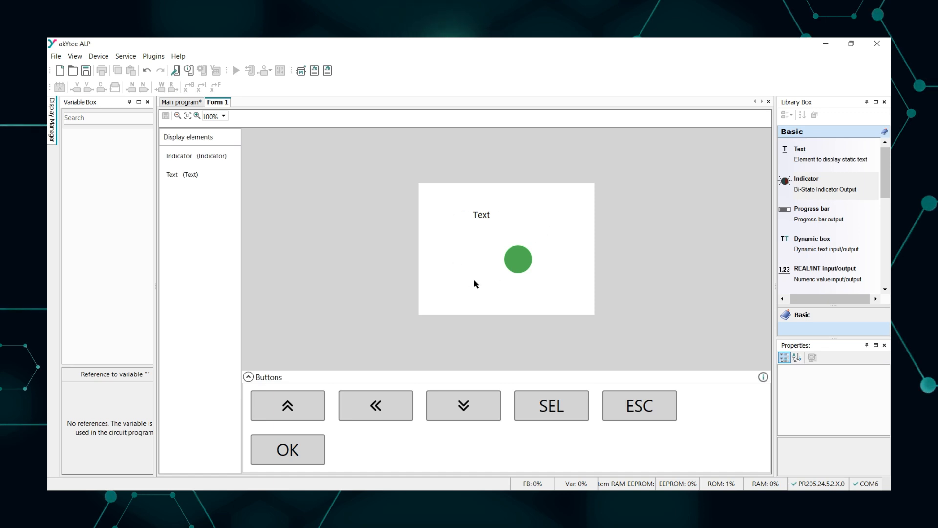
Step: Enlarge the Text element's frame and the Indicator on Form 1
{"action": "left_click", "coordinate": [481, 214]}
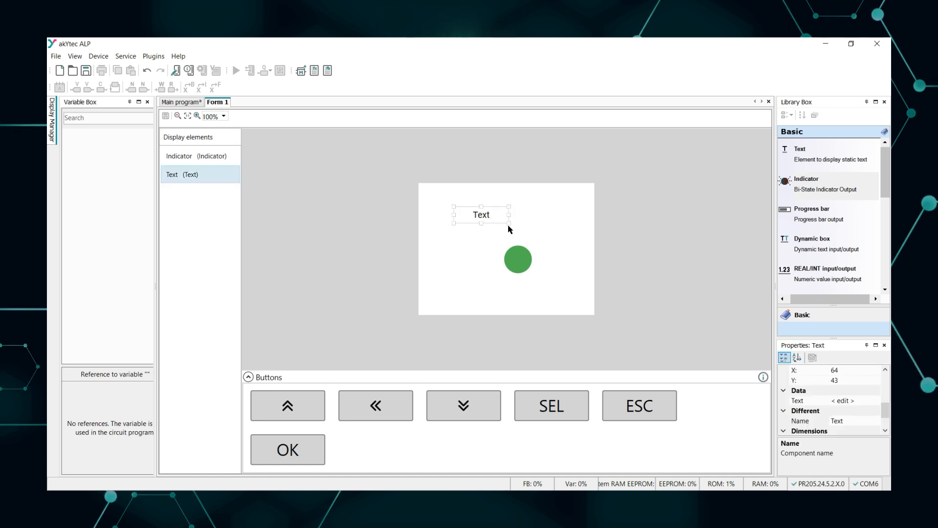
{"action": "left_click_drag", "start_coordinate": [512, 225], "coordinate": [547, 238]}
{"action": "left_click", "coordinate": [528, 262]}
{"action": "left_click", "coordinate": [579, 284]}
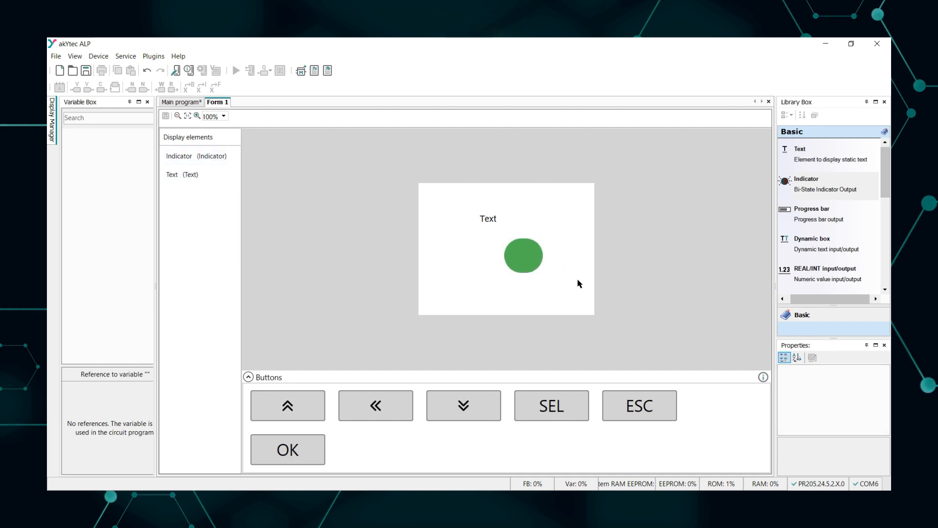
Step: Examine the Indicator's appearance, behavior and coordinate properties, and compare them with the Text element's properties
{"action": "left_click", "coordinate": [523, 257]}
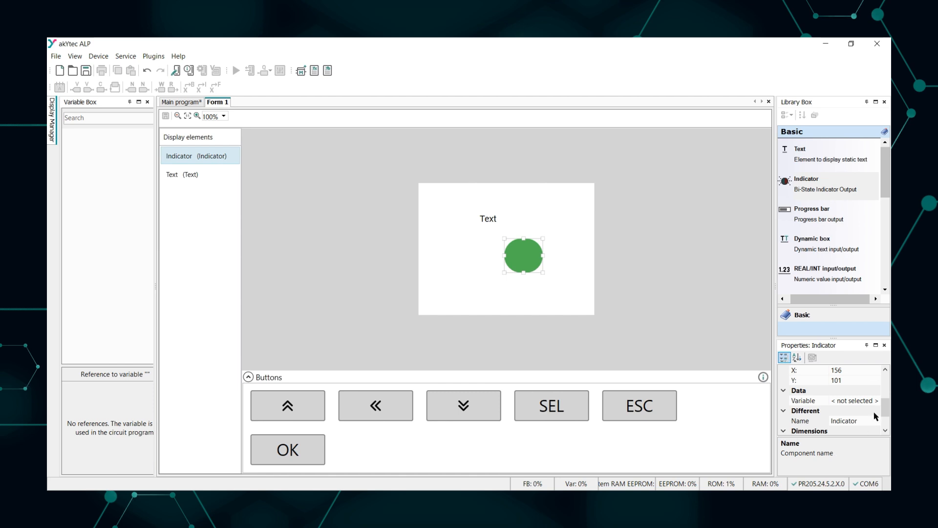
{"action": "left_click_drag", "start_coordinate": [886, 408], "coordinate": [888, 382]}
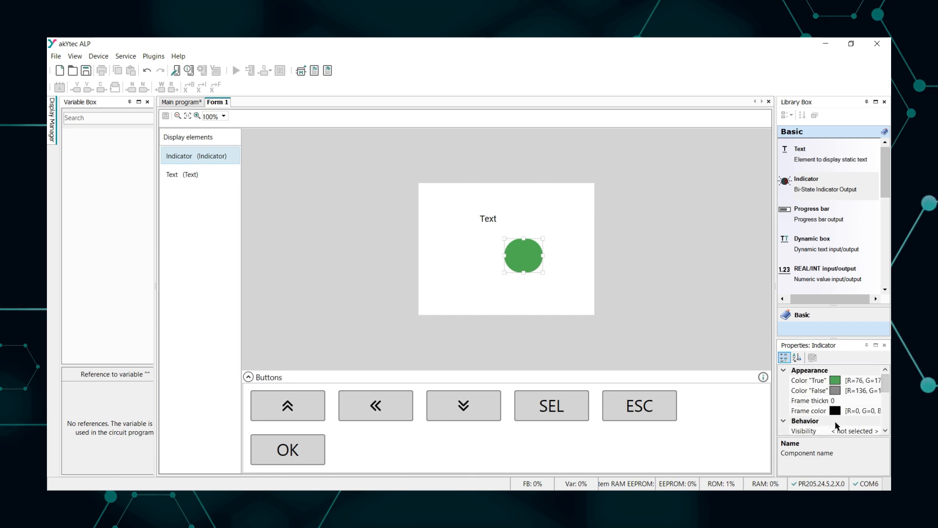
{"action": "scroll", "coordinate": [829, 391], "scroll_direction": "down", "scroll_amount": 2}
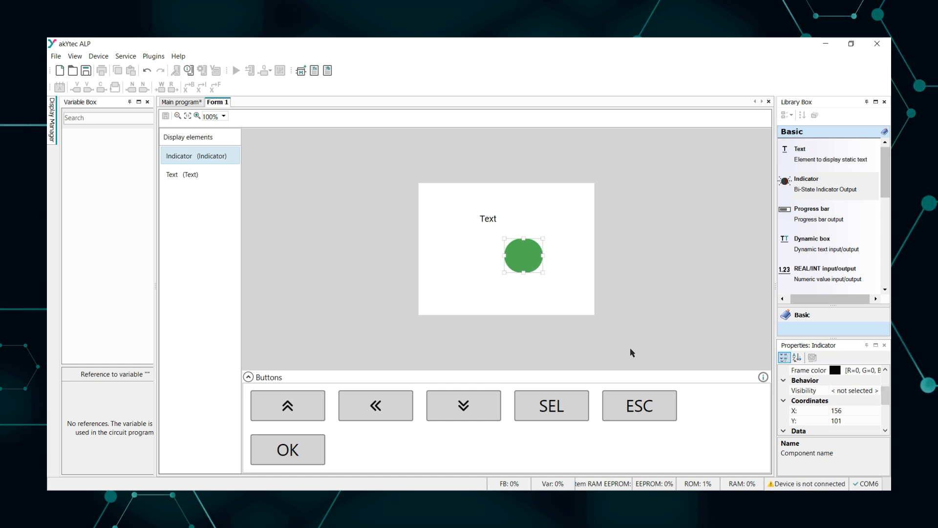
{"action": "left_click", "coordinate": [486, 218]}
{"action": "left_click", "coordinate": [517, 254]}
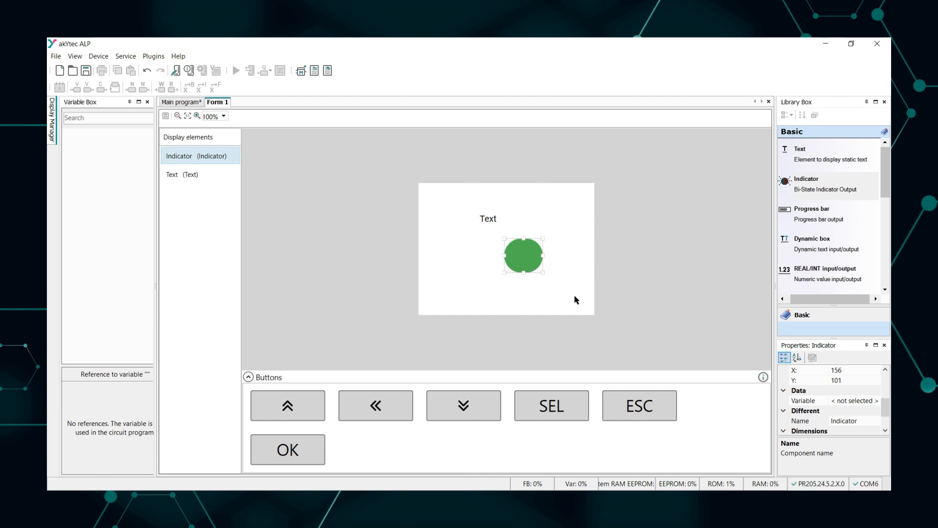
Step: Align the Text and Indicator elements together in the middle
{"action": "left_click_drag", "start_coordinate": [576, 296], "coordinate": [456, 188]}
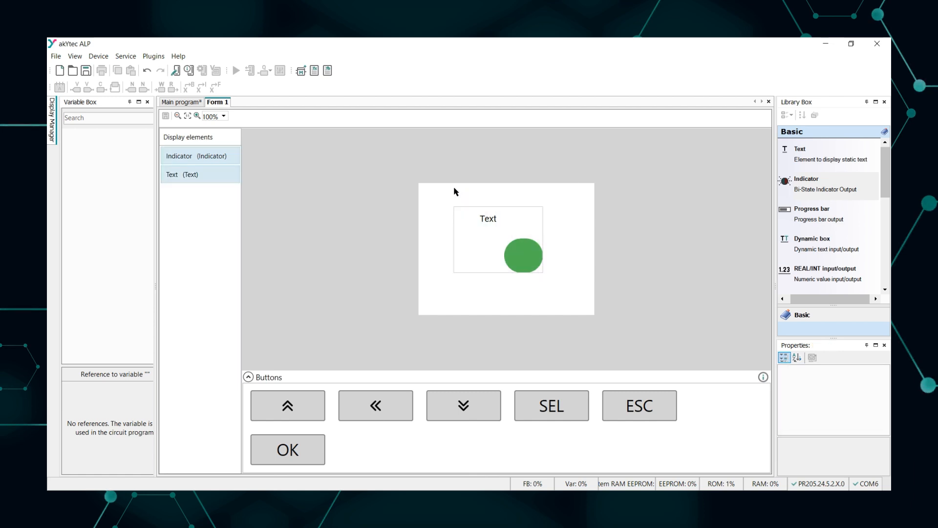
{"action": "right_click", "coordinate": [511, 240]}
{"action": "mouse_move", "coordinate": [567, 315]}
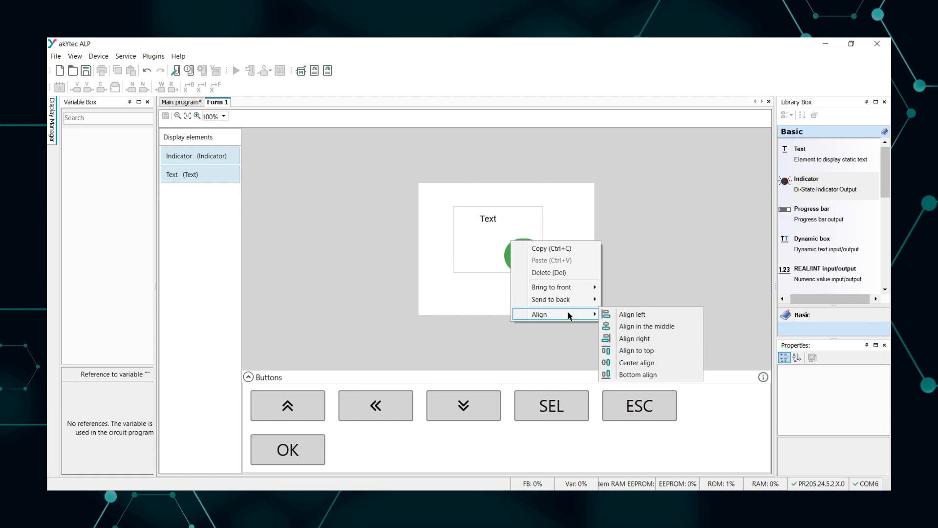
{"action": "left_click", "coordinate": [646, 326]}
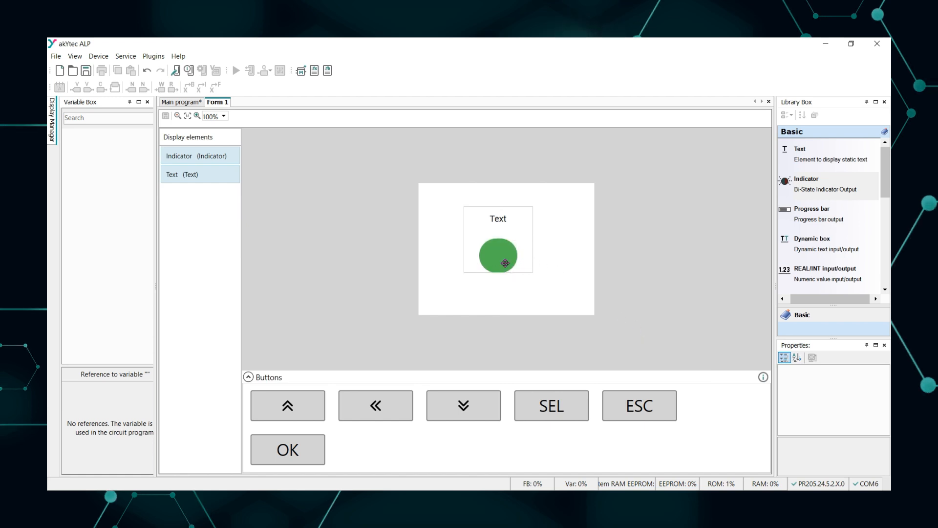
{"action": "left_click", "coordinate": [553, 233]}
Step: Move the Text element onto the Indicator, to X 82 and Y 115, and bring it to the front
{"action": "left_click", "coordinate": [507, 218]}
{"action": "left_click_drag", "start_coordinate": [507, 218], "coordinate": [507, 258]}
{"action": "right_click", "coordinate": [525, 259]}
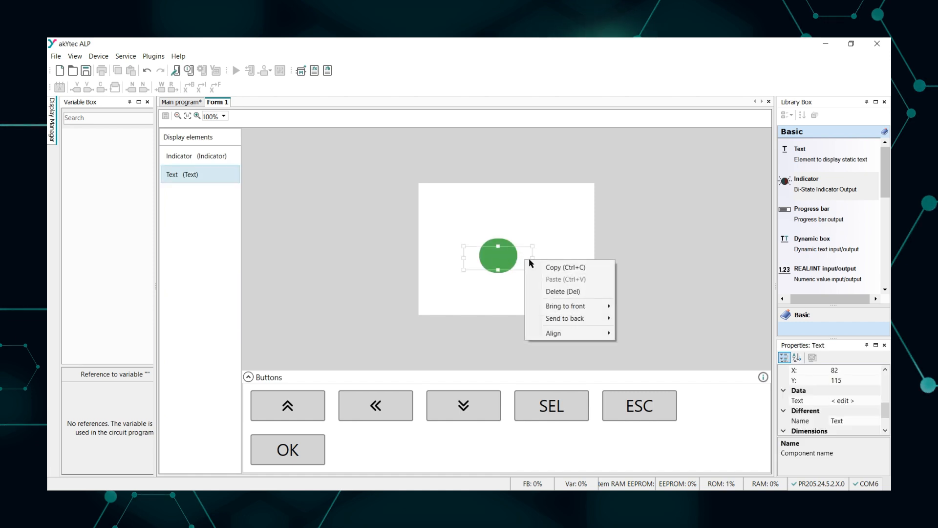
{"action": "mouse_move", "coordinate": [606, 306]}
{"action": "left_click", "coordinate": [642, 308]}
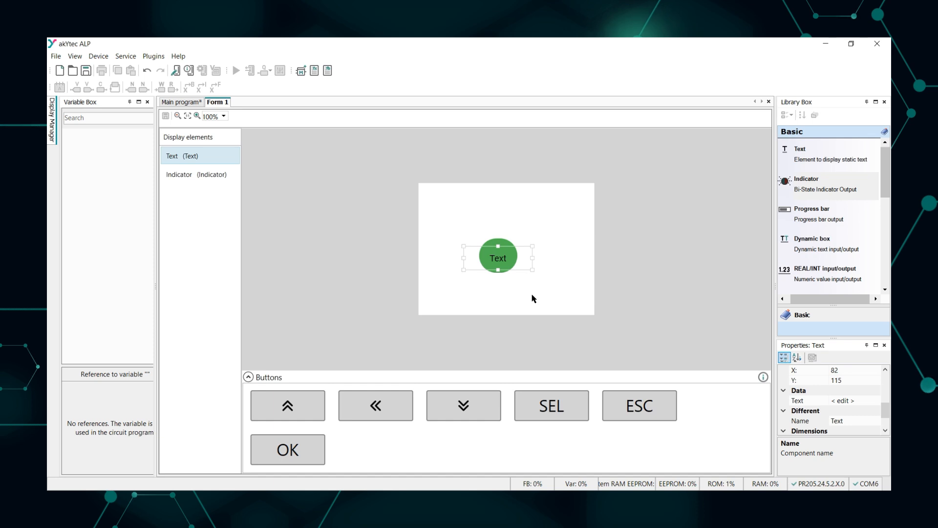
Step: Select the overlapping Indicator and Text in turn through the list of display elements
{"action": "left_click", "coordinate": [209, 175]}
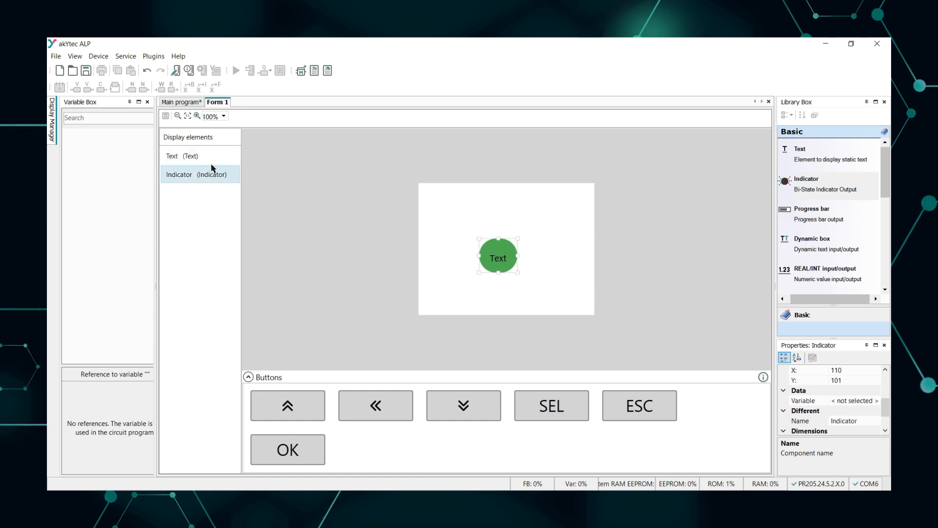
{"action": "left_click", "coordinate": [214, 158]}
{"action": "left_click", "coordinate": [212, 176]}
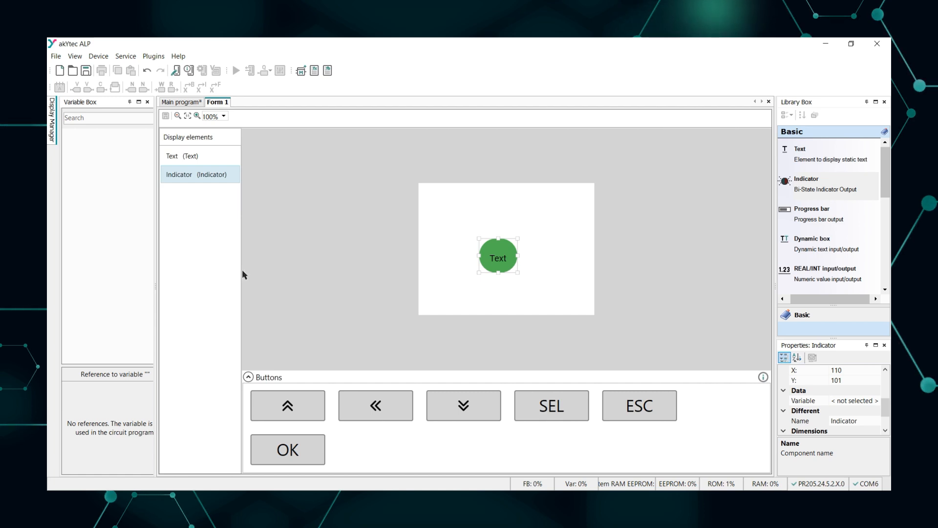
{"action": "left_click", "coordinate": [206, 155]}
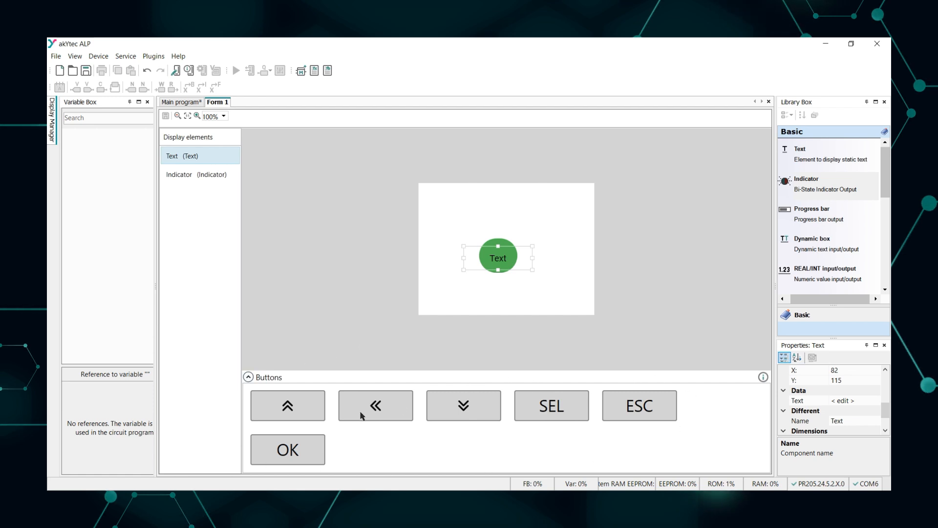
Step: View the Up button's short press, long press and hold settings for Form 1, and leave them unset
{"action": "double_click", "coordinate": [310, 407]}
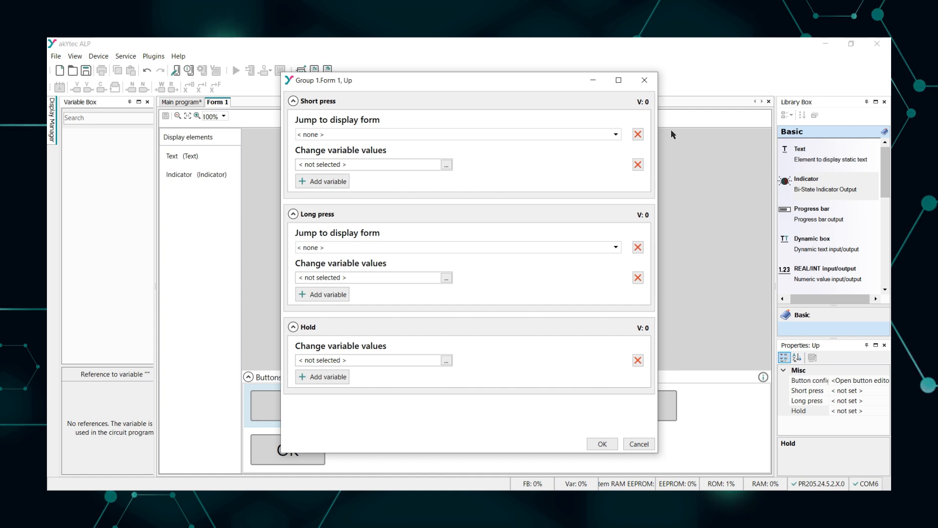
{"action": "left_click", "coordinate": [645, 80]}
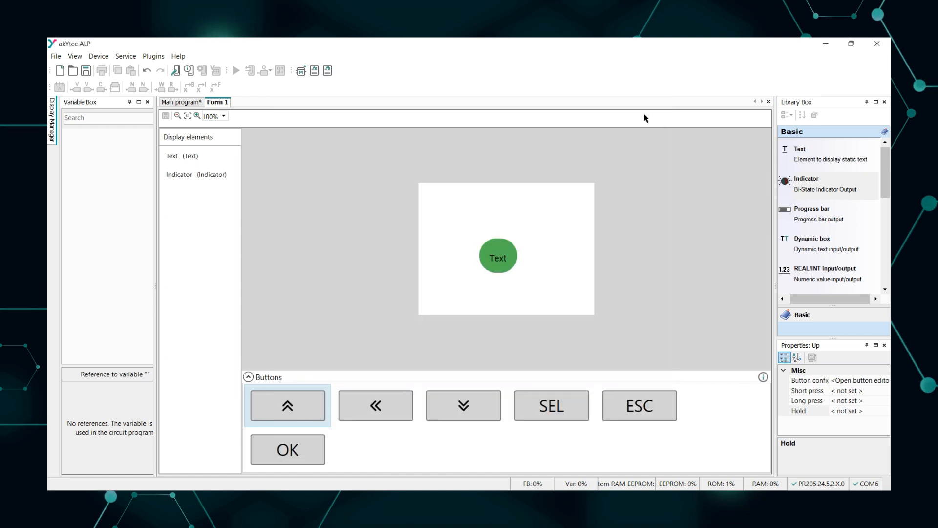
Step: Add a second display form to Group 1
{"action": "left_click", "coordinate": [51, 120]}
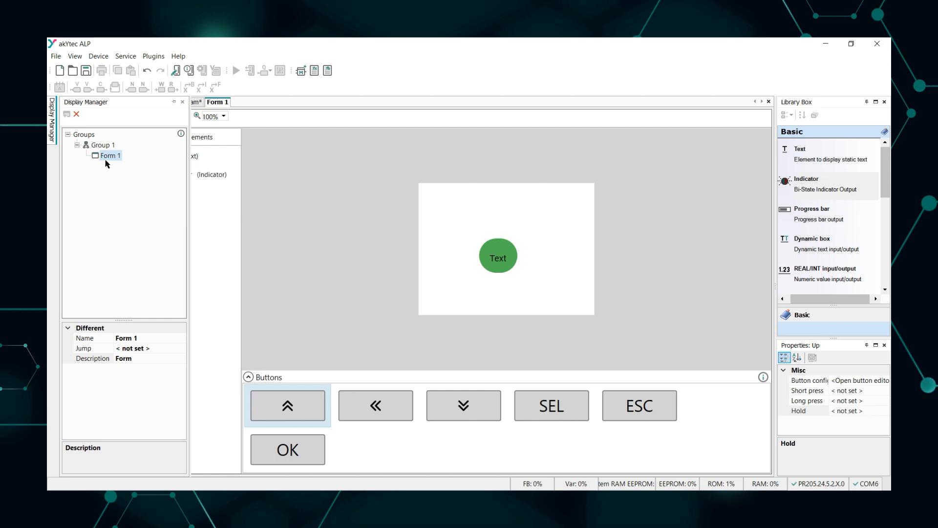
{"action": "right_click", "coordinate": [108, 157]}
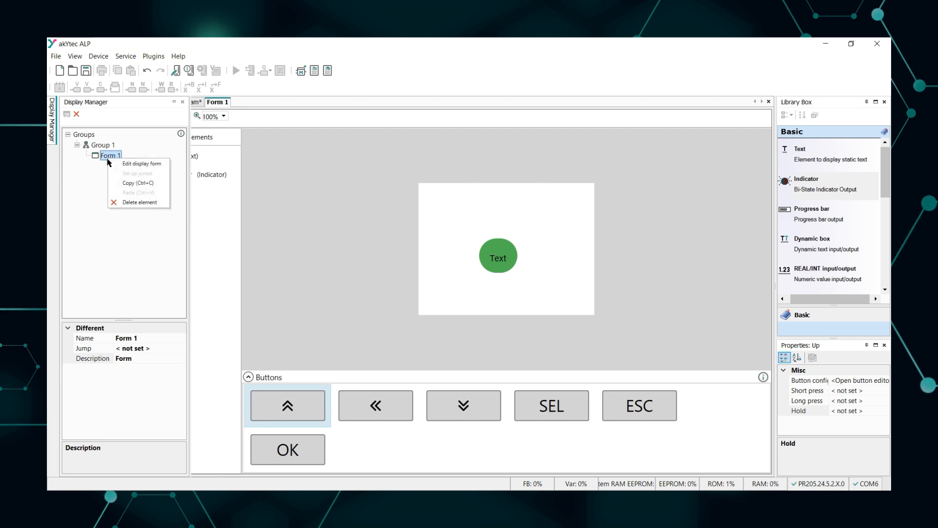
{"action": "right_click", "coordinate": [104, 146]}
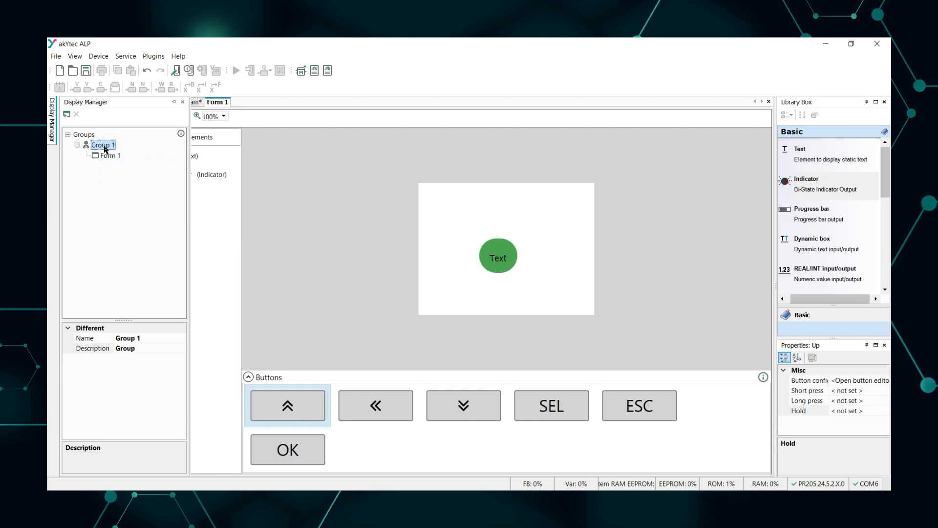
{"action": "left_click", "coordinate": [118, 152]}
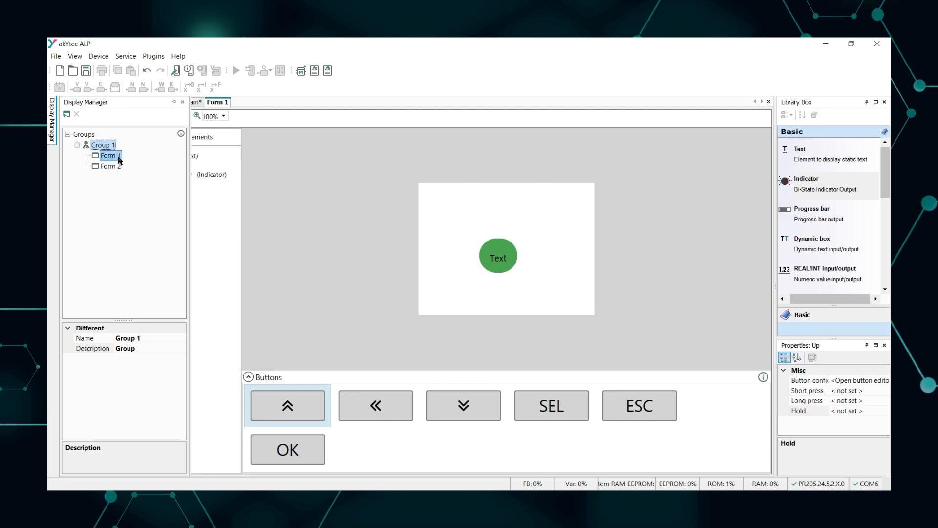
{"action": "left_click", "coordinate": [119, 157]}
{"action": "left_click", "coordinate": [116, 167]}
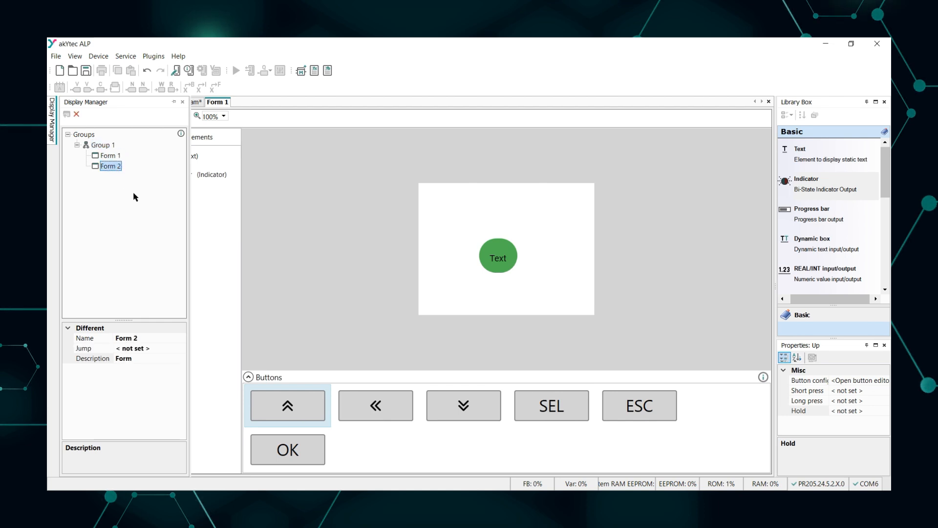
Step: Try to set up a jump from Form 1 to Group 1.Form 2, then cancel it and close the Display Manager
{"action": "left_click", "coordinate": [109, 156]}
{"action": "right_click", "coordinate": [118, 157]}
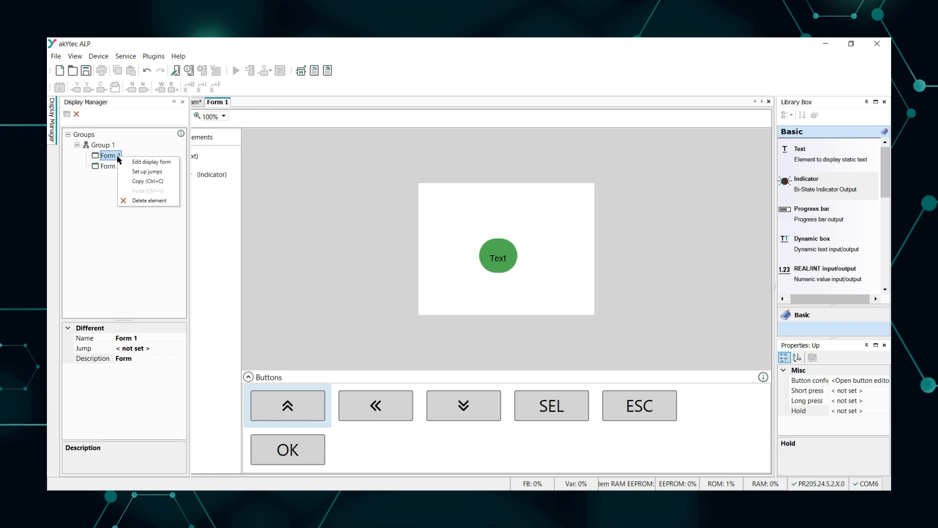
{"action": "left_click", "coordinate": [166, 172]}
{"action": "left_click_drag", "start_coordinate": [227, 66], "coordinate": [304, 150]}
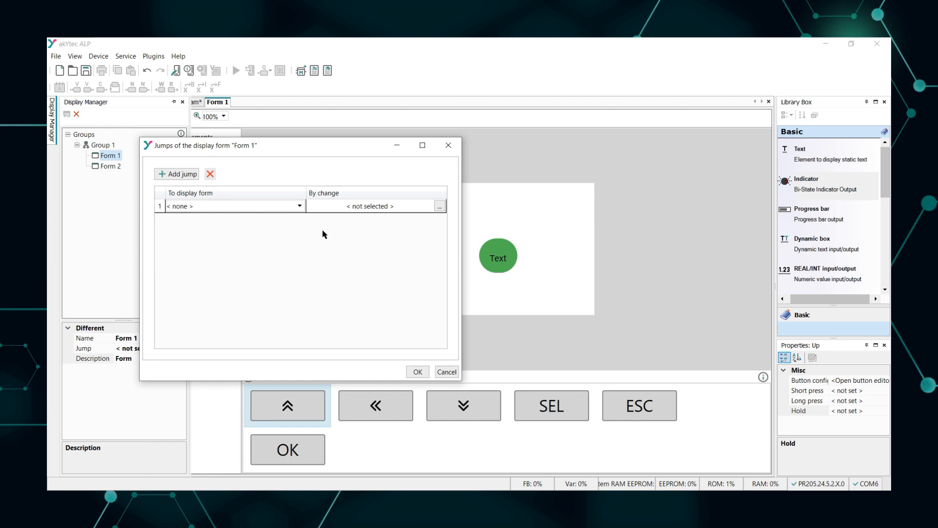
{"action": "left_click", "coordinate": [300, 206]}
{"action": "left_click", "coordinate": [289, 219]}
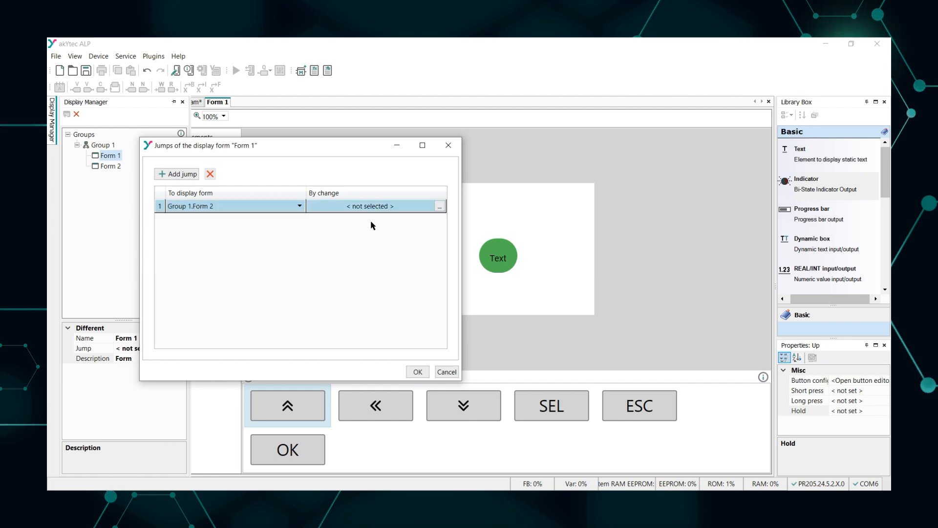
{"action": "left_click", "coordinate": [441, 207]}
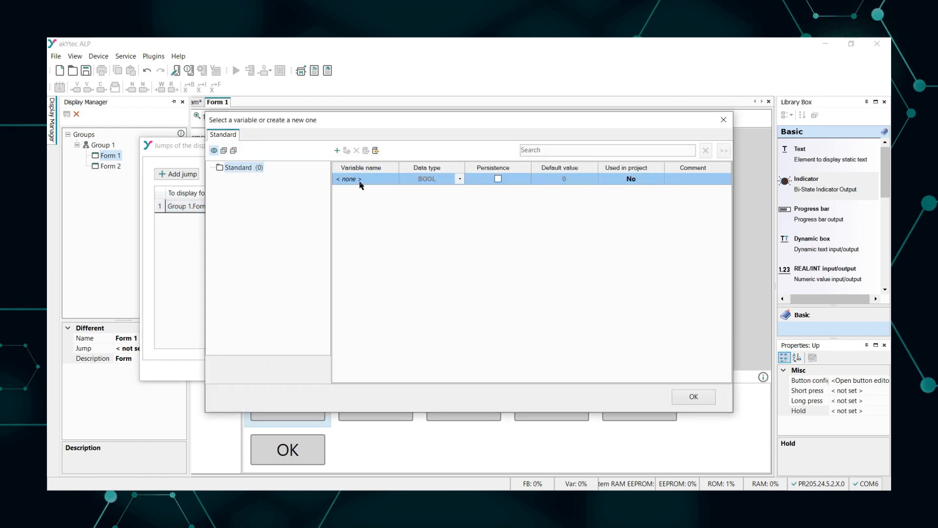
{"action": "left_click", "coordinate": [720, 123]}
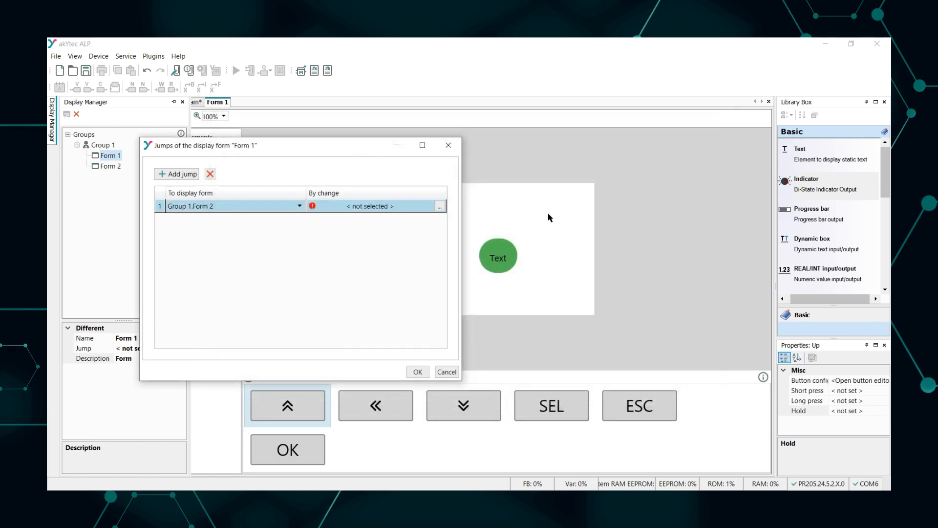
{"action": "left_click", "coordinate": [447, 372]}
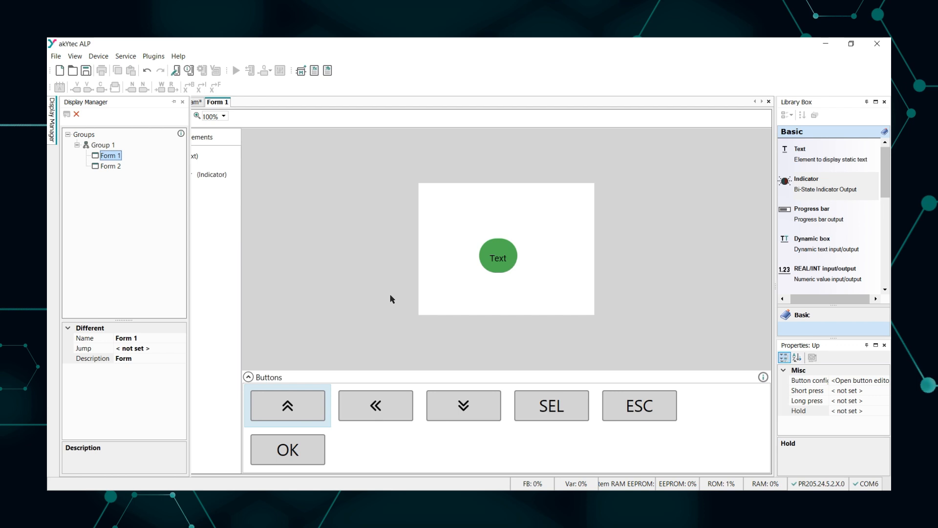
{"action": "left_click", "coordinate": [182, 102]}
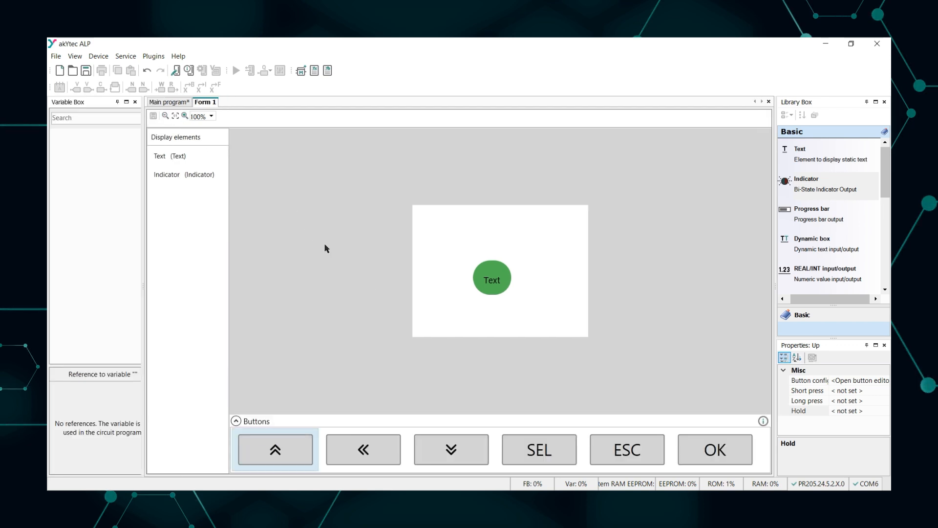